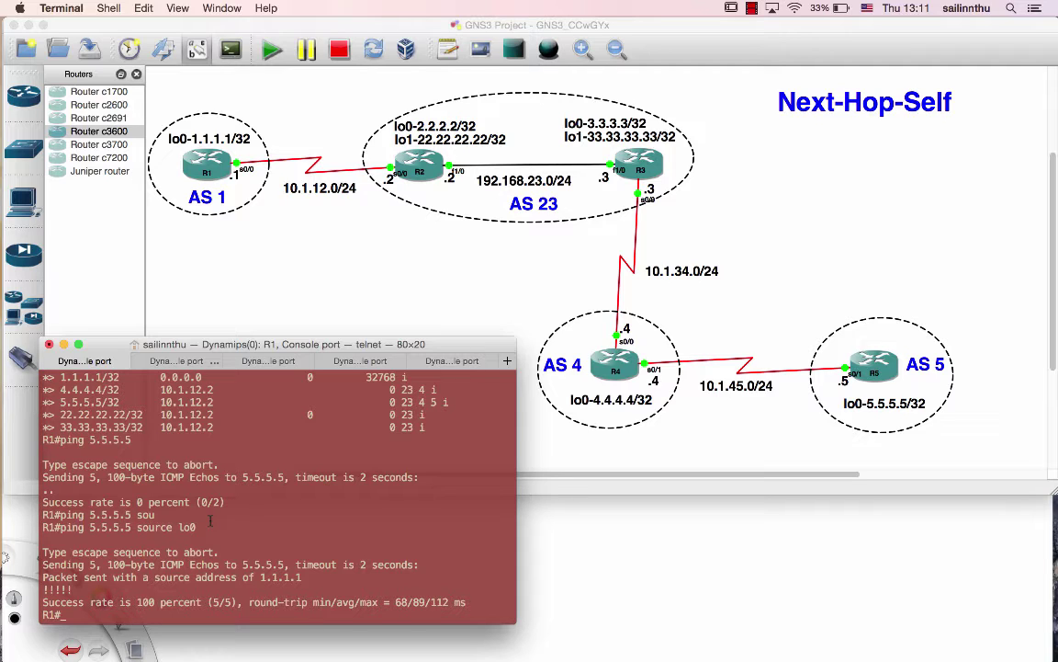
Step: Bring up fresh prompts in R1's console to enter 'show ip bgp'
key("Return")
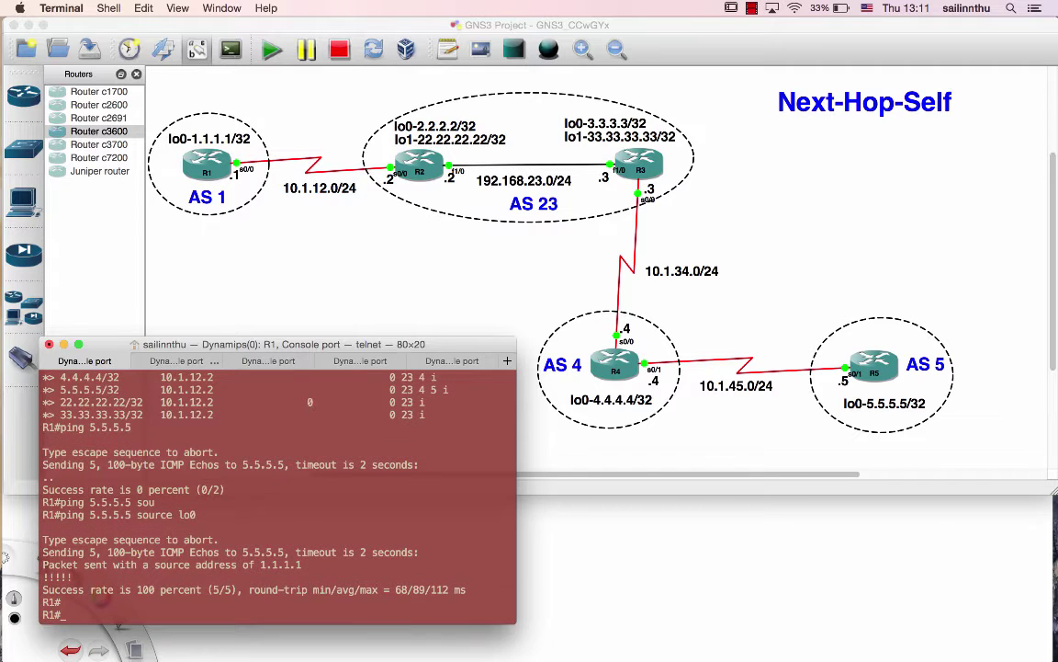
key("Return")
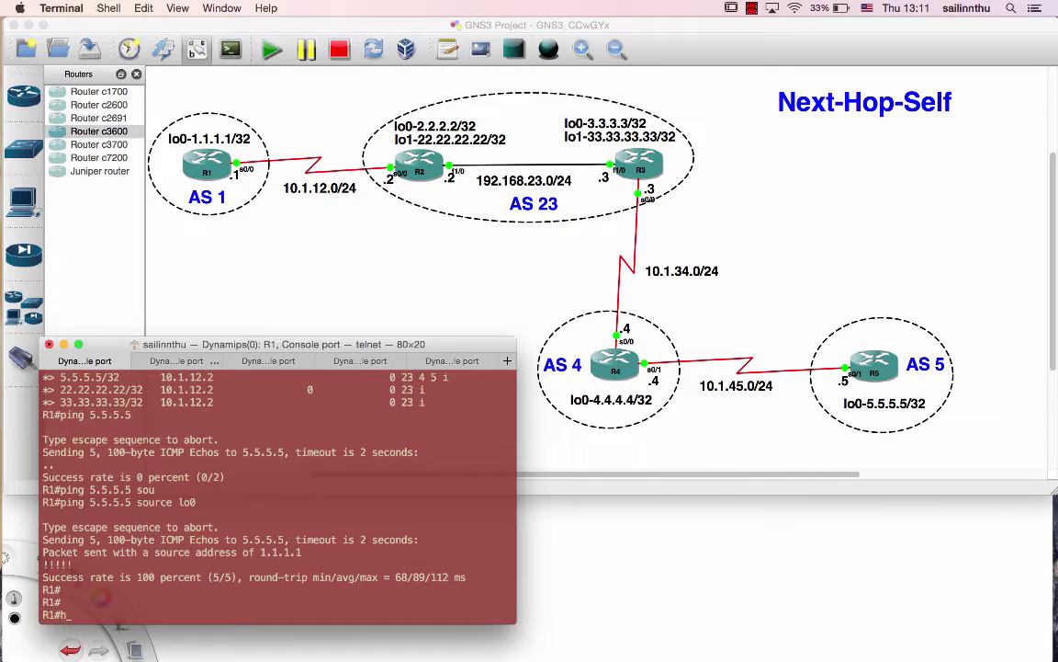
type("show ip bgp")
Step: Run 'show ip bgp' on R1 to list its BGP table
key("Return")
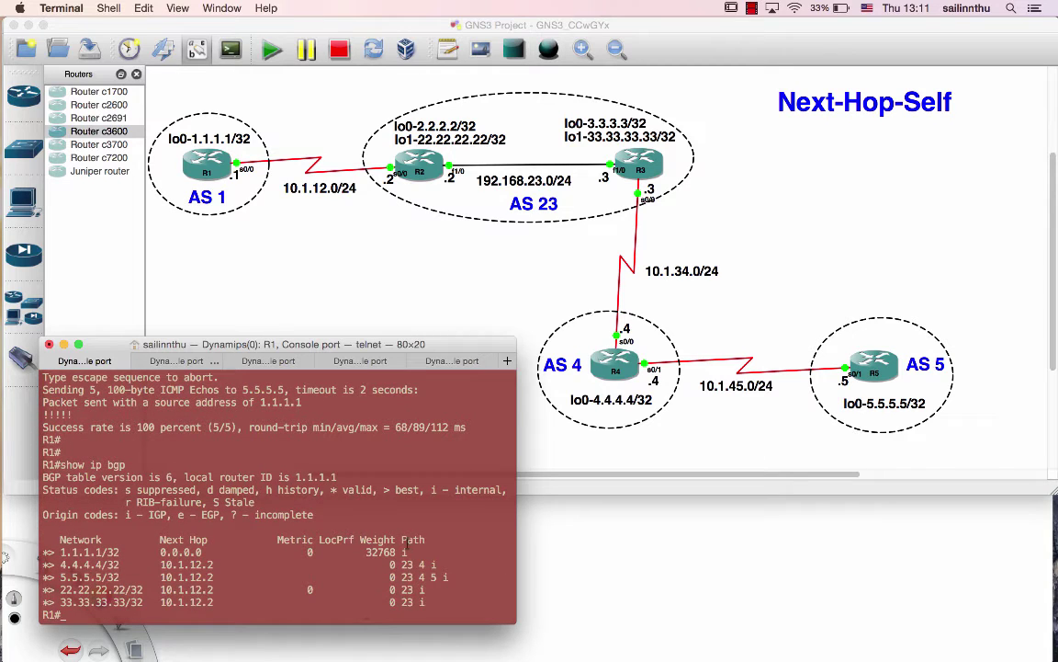
left_click_drag(410, 487, 404, 542)
left_click(437, 602)
Step: Highlight R1's route to 5.5.5.5/32 and its AS path 23 4 5 i
left_click_drag(57, 576, 128, 576)
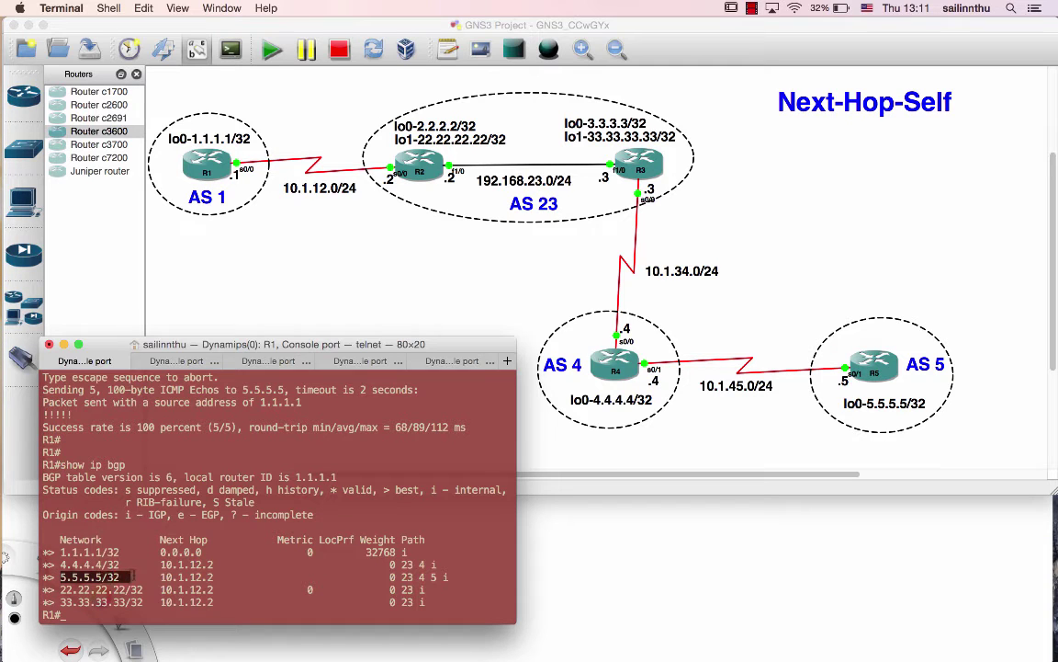
double_click(405, 576)
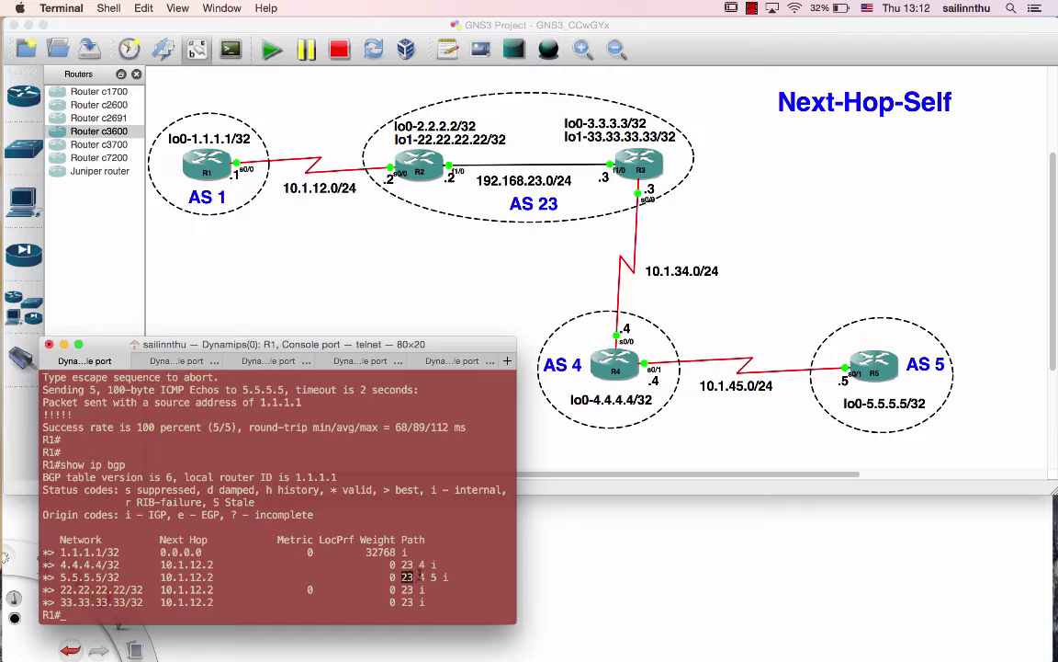
double_click(421, 576)
left_click_drag(430, 576, 450, 576)
Step: Highlight R1's 4.4.4.4 path 23 4 i and the 22.22.22.22 and 33.33.33.33 routes, then switch to R5
left_click_drag(400, 564, 440, 564)
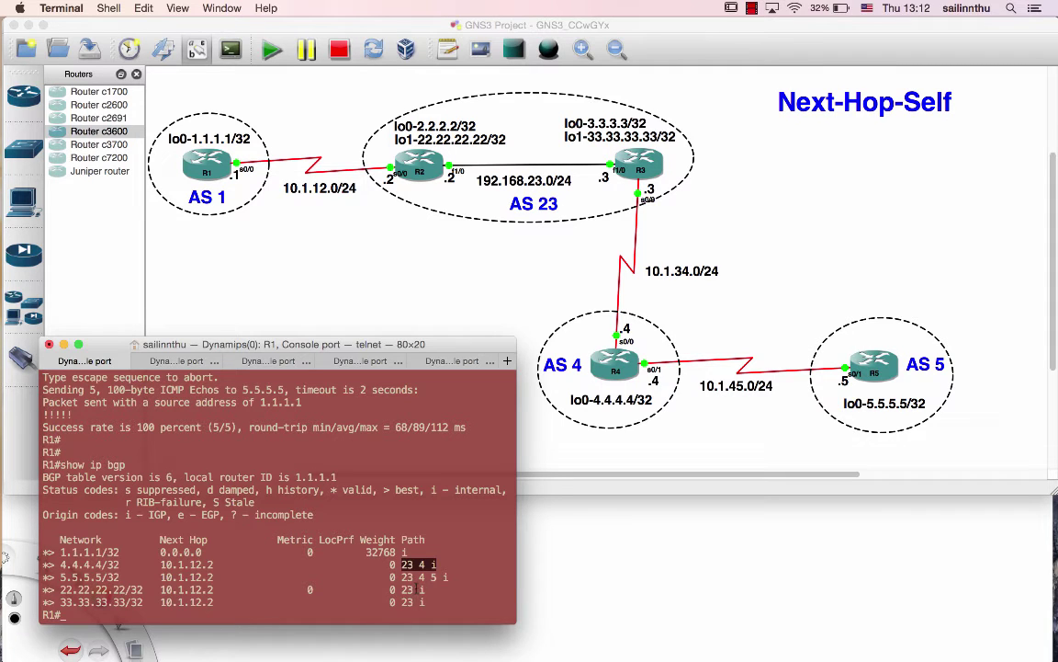
left_click_drag(44, 589, 423, 601)
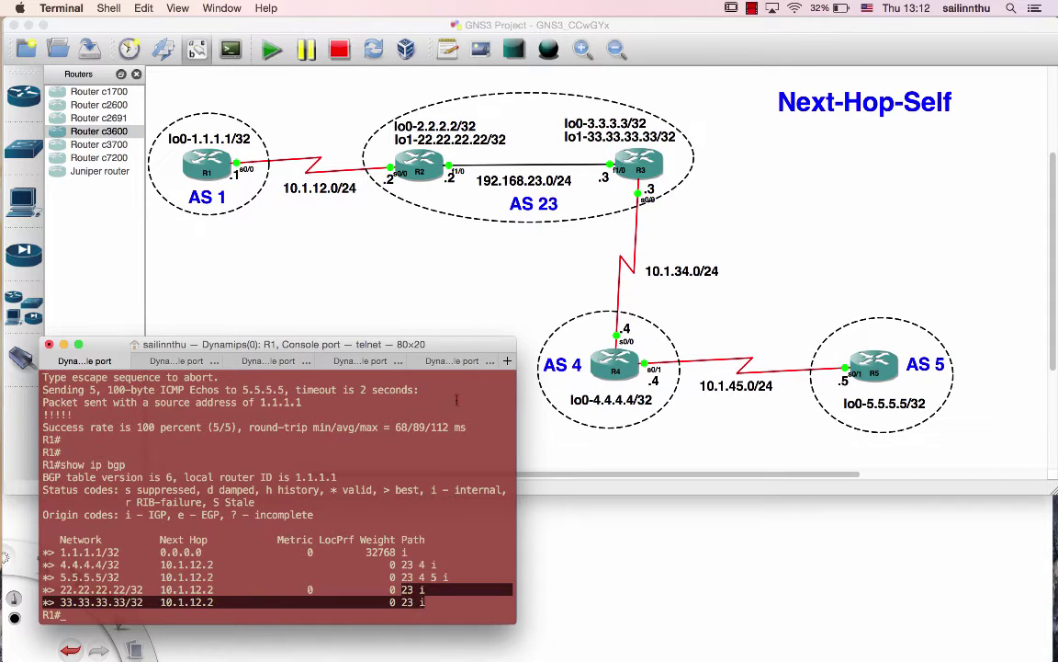
left_click(452, 361)
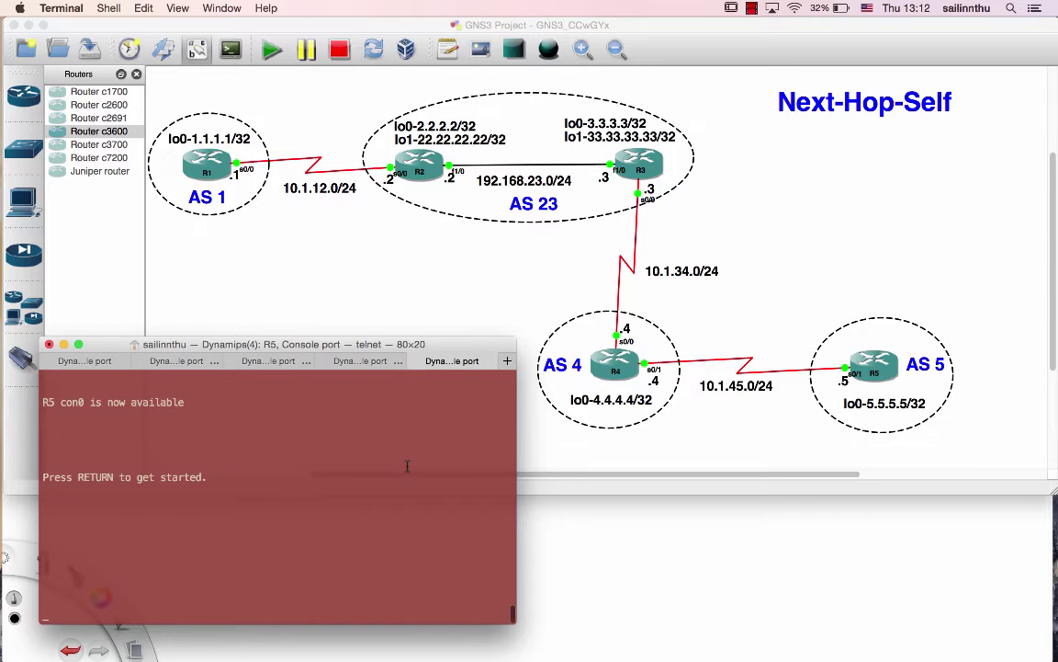
Step: Run 'en' and 'sh ip bgp' on R5, highlighting path 4 23 1 i to 1.1.1.1/32
key("Return")
key("Return")
type("en")
key("Return")
key("Return")
type("sh ip bgp")
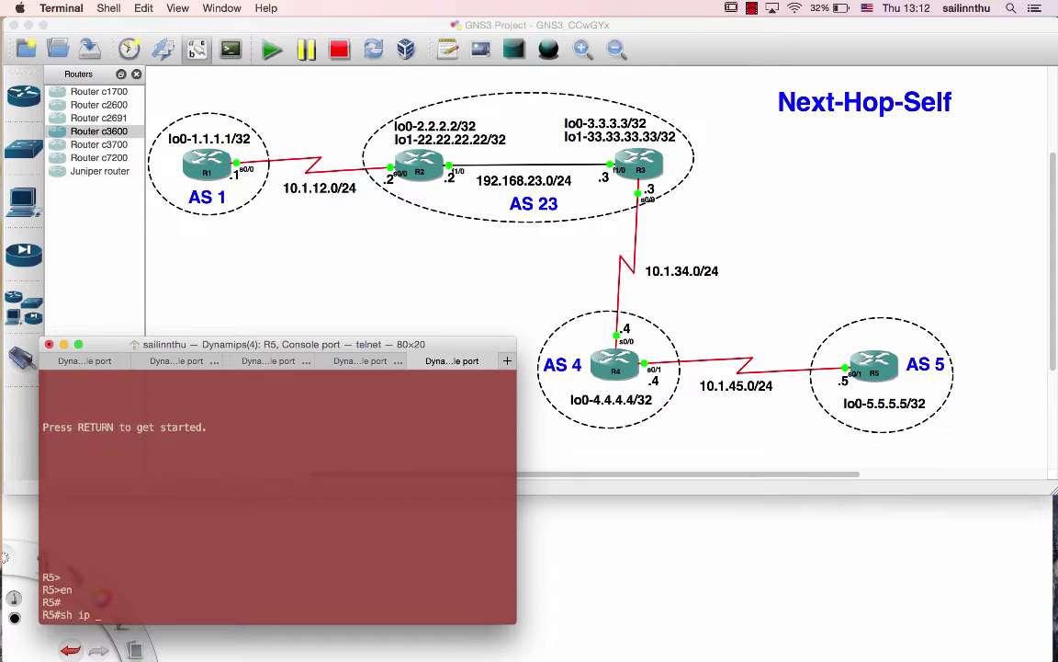
key("Return")
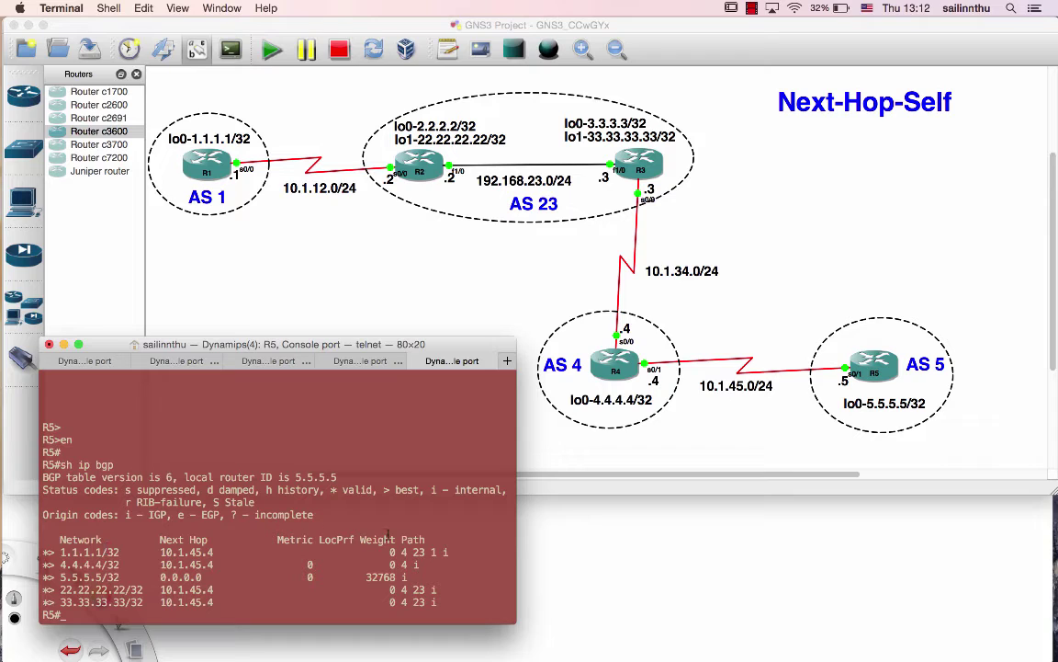
left_click_drag(403, 552, 447, 551)
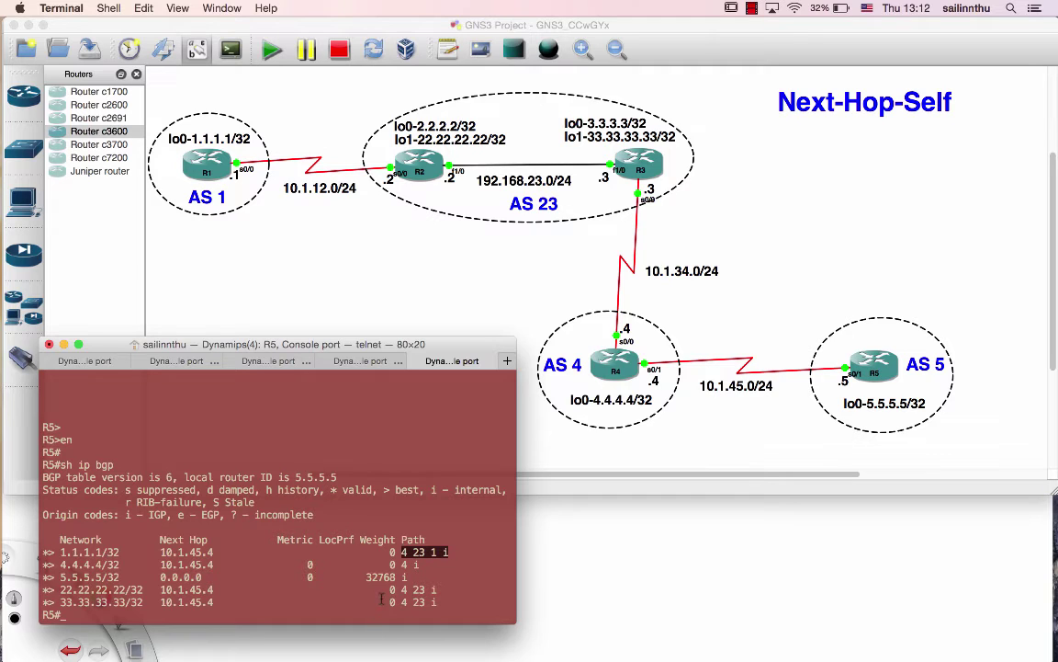
Step: On R4, run 'en' and 'sh ip bgp', highlighting 1.1.1.1/32 via 10.1.34.3, path 23 1 i
left_click(361, 361)
key("Return")
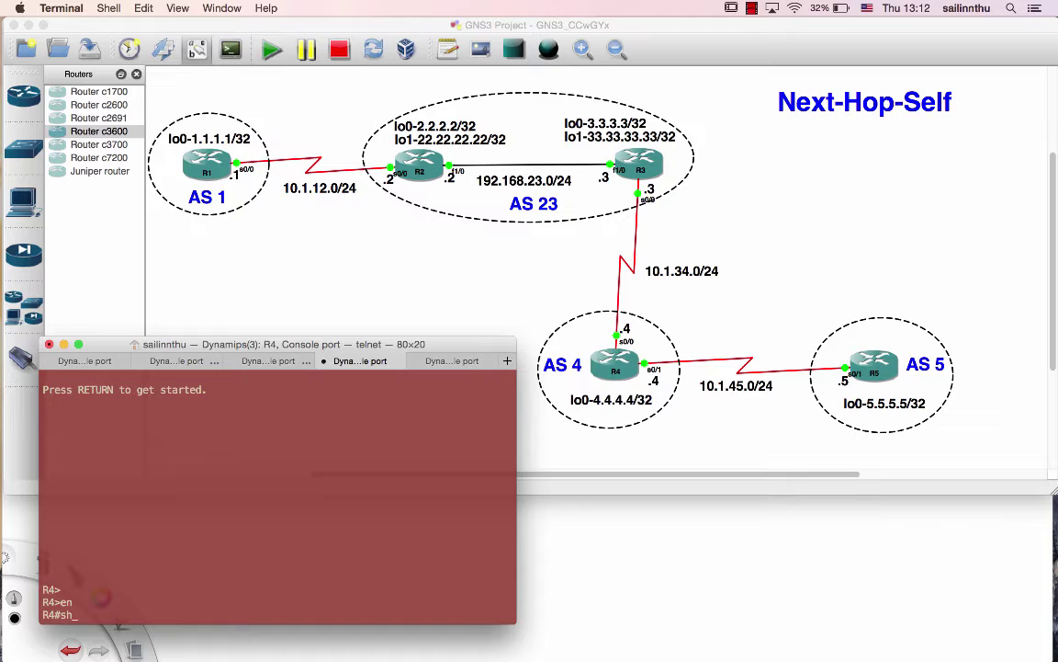
type("sh ip bgp")
key("Return")
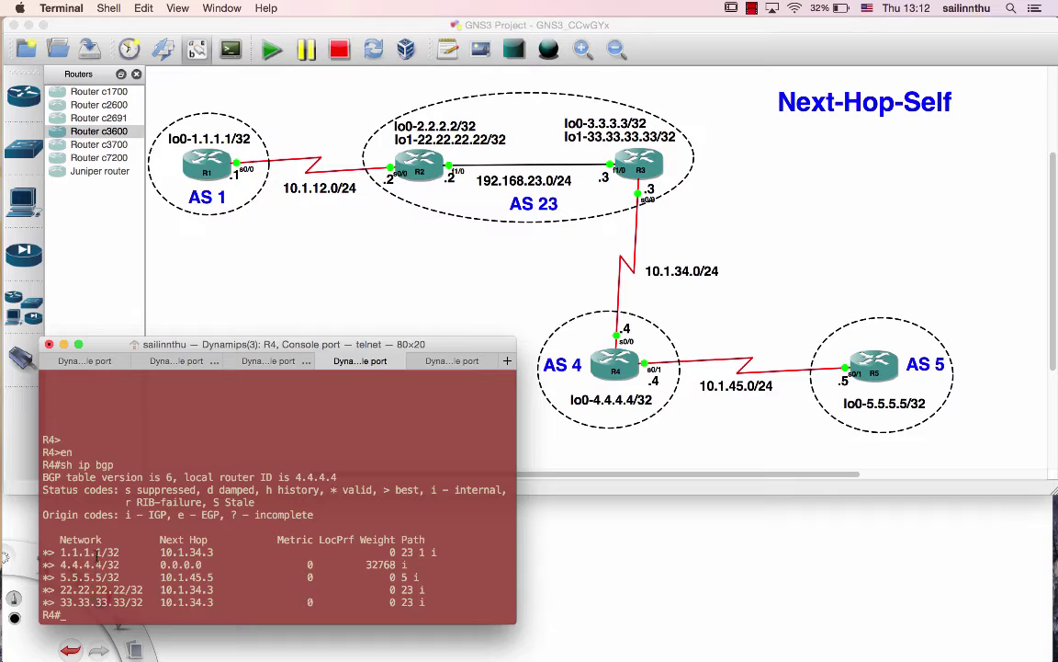
left_click_drag(96, 552, 437, 552)
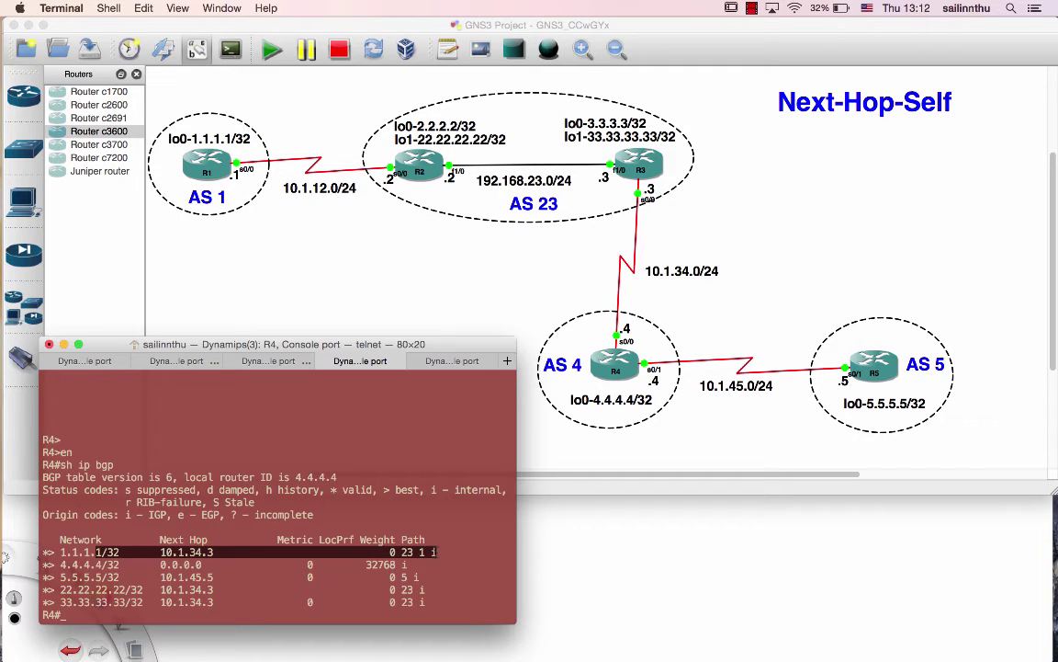
Step: On R3, run 'en' and 'sh ip bgp' to list its BGP table
left_click(275, 361)
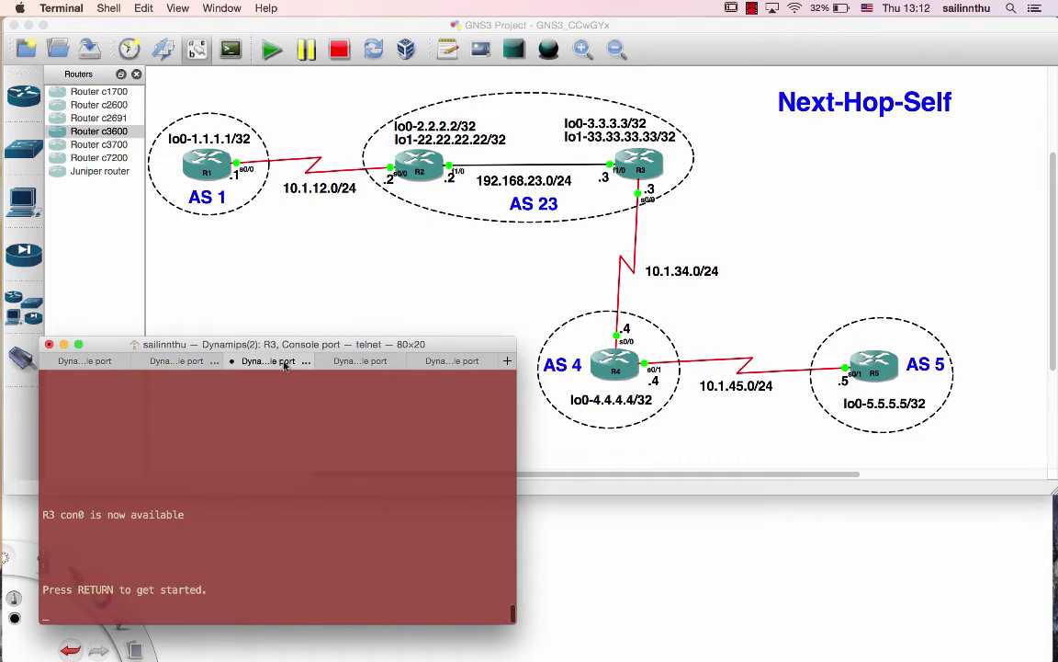
key("Return")
key("Return")
type("en")
key("Return")
key("Return")
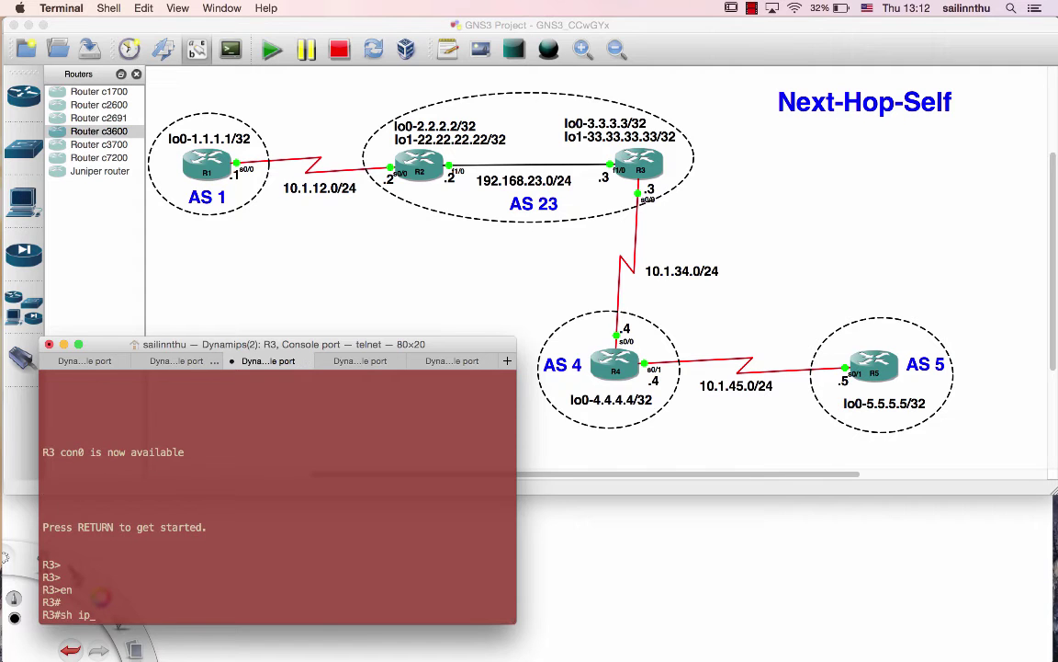
type("sh ip bgp")
key("Return")
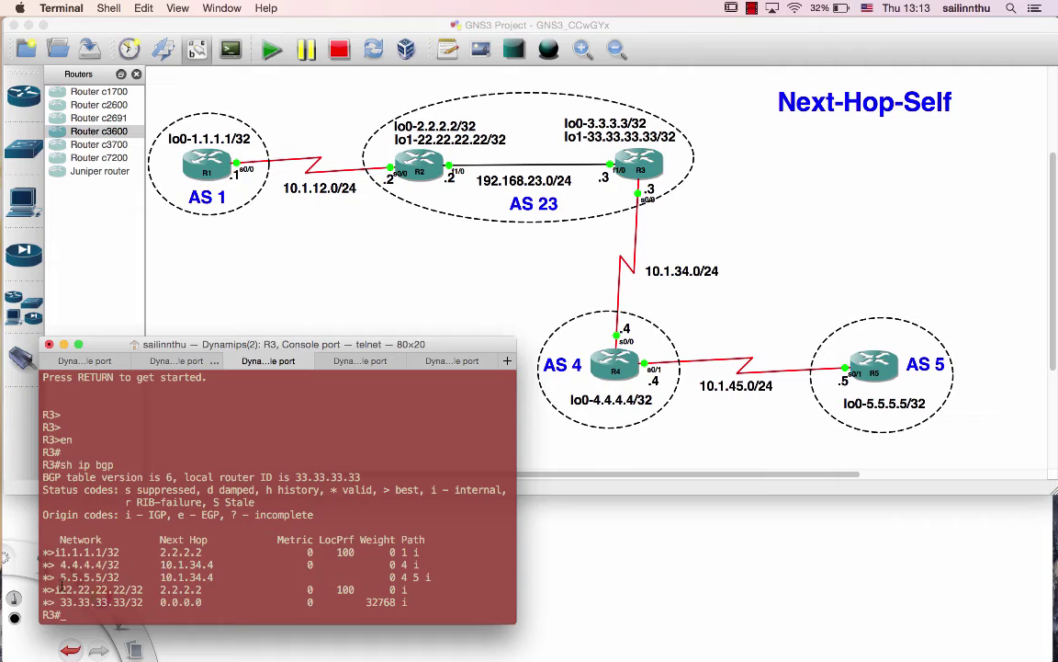
Step: Highlight R3's 5.5.5.5/32 path 4 5 i and compare it against R5's table
left_click_drag(58, 577, 129, 577)
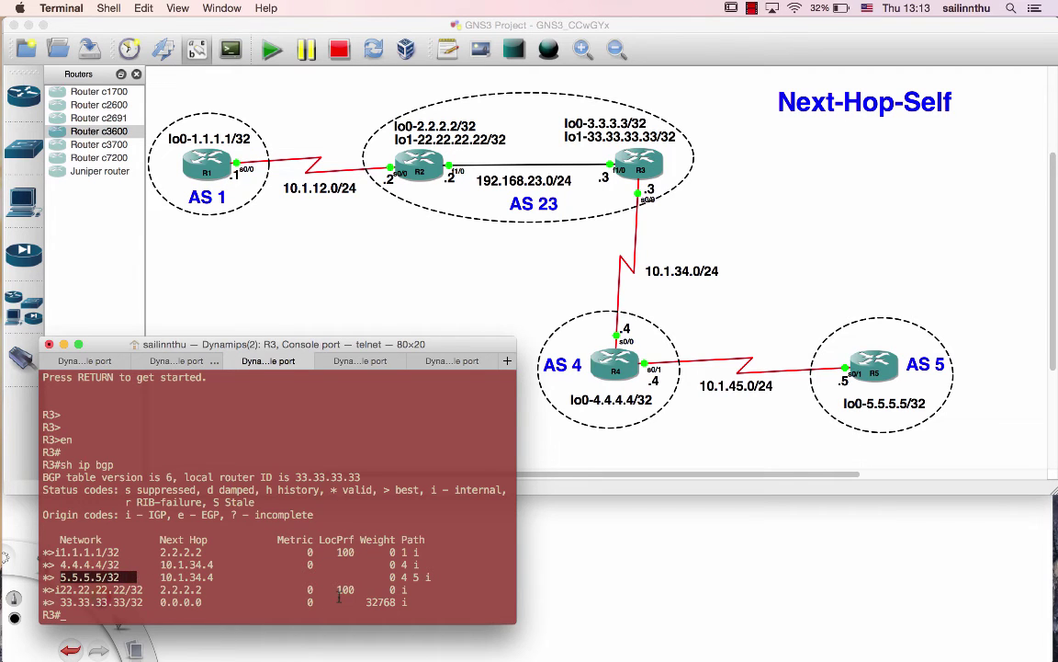
double_click(404, 576)
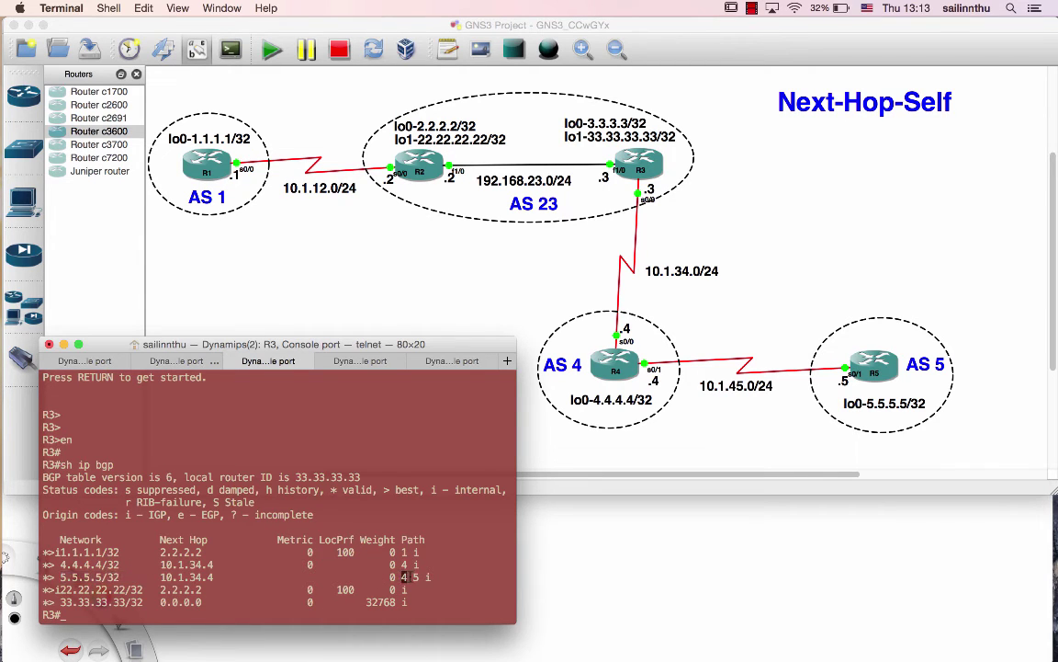
left_click_drag(404, 576, 459, 577)
left_click(360, 360)
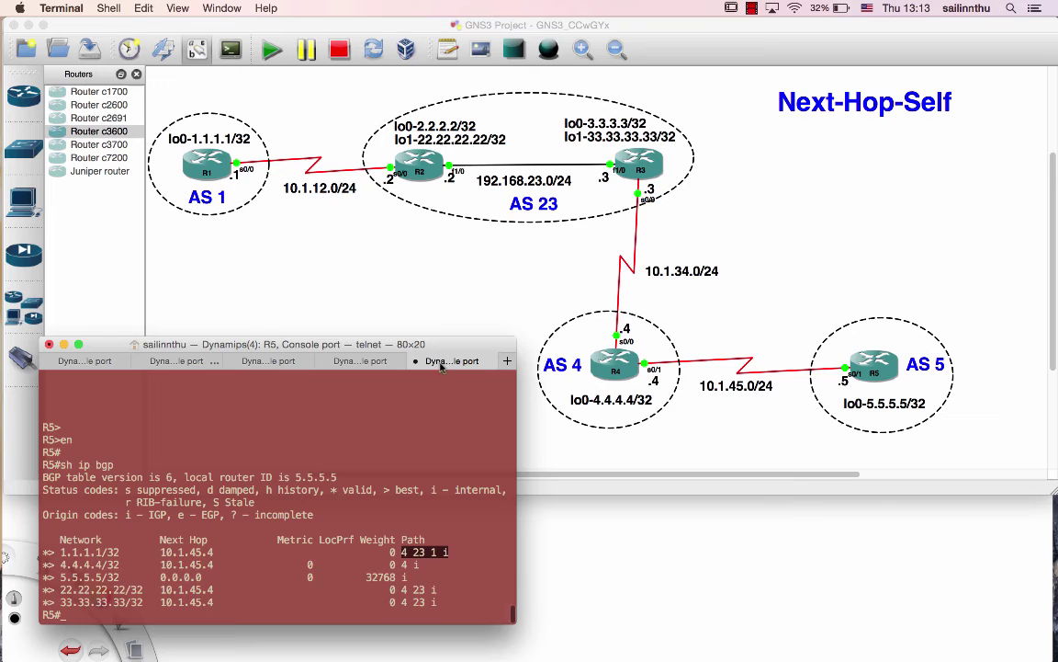
left_click(268, 360)
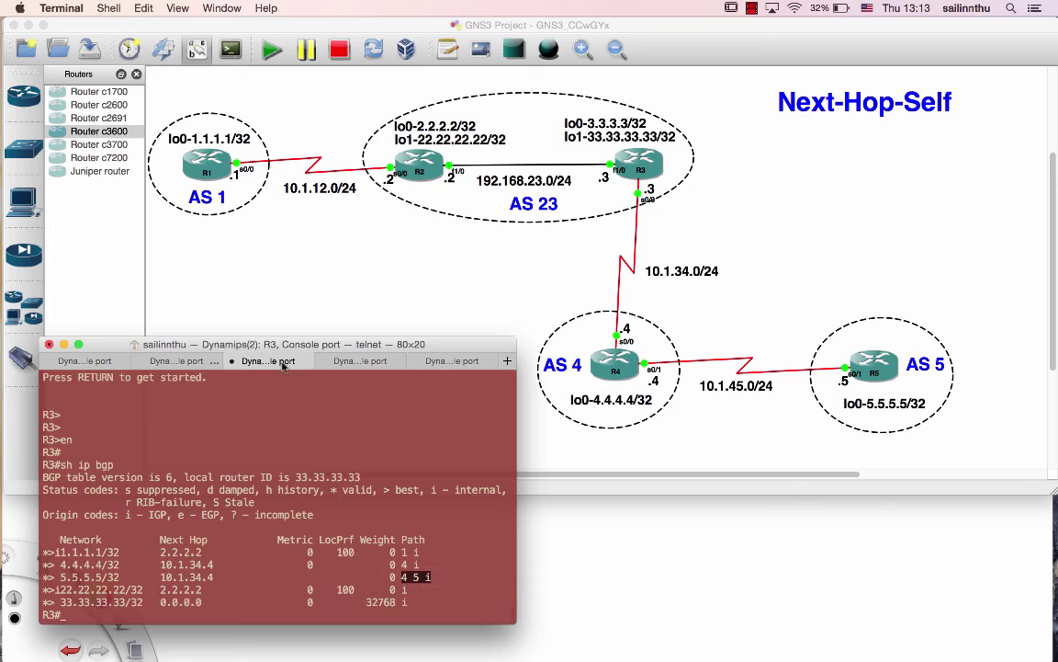
Step: Enable privileged mode on R2 with 'en', then go back to R1's BGP table
left_click(180, 360)
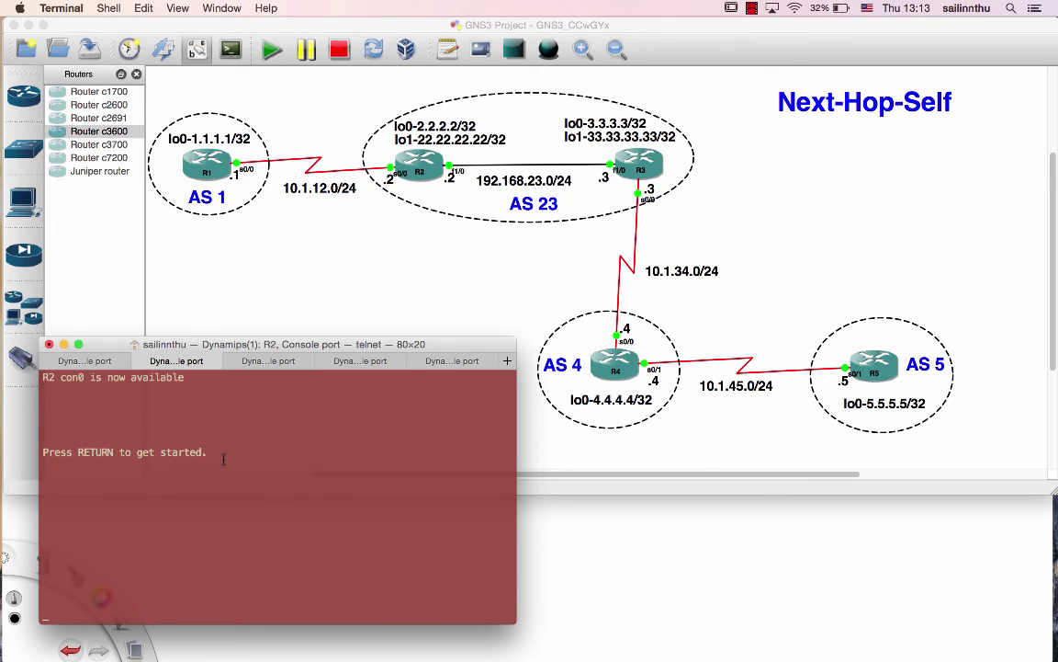
key("Return")
key("Return")
type("en")
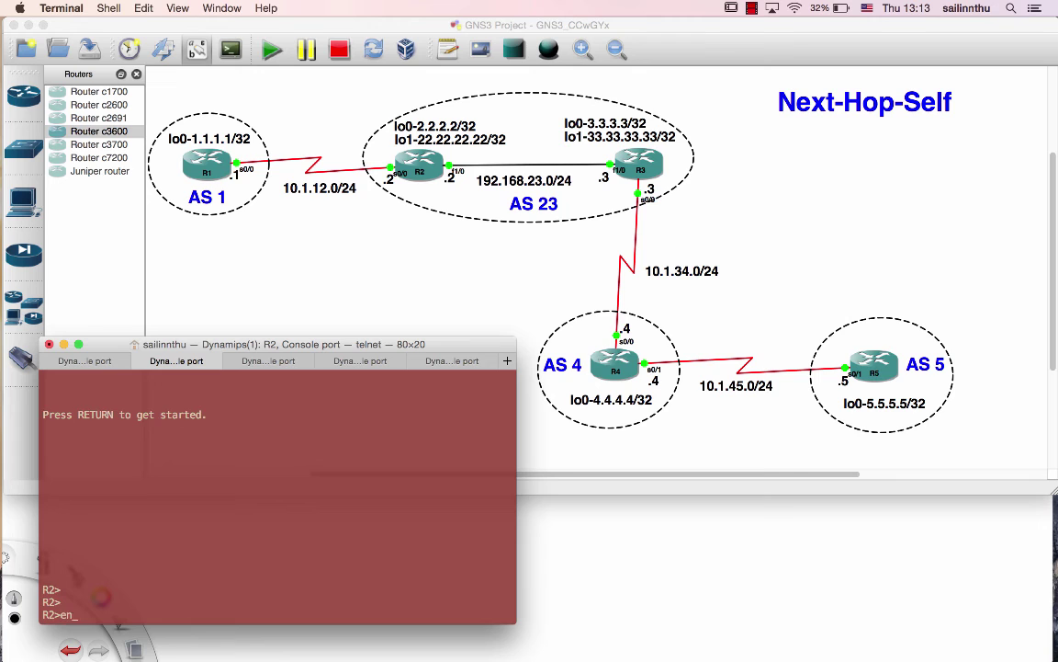
key("Return")
key("Return")
left_click(85, 360)
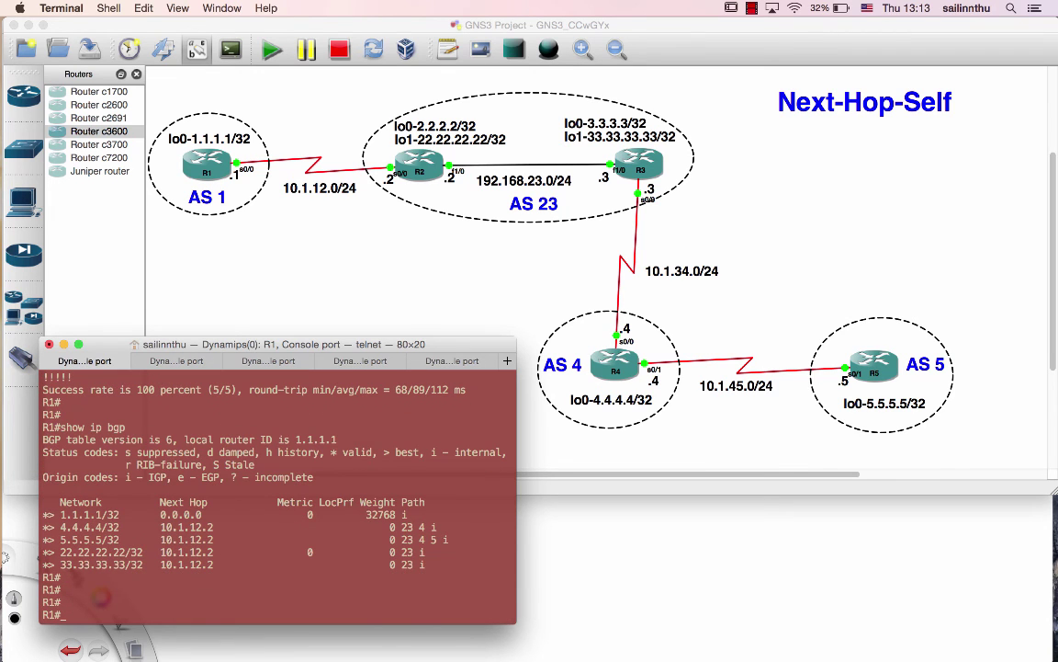